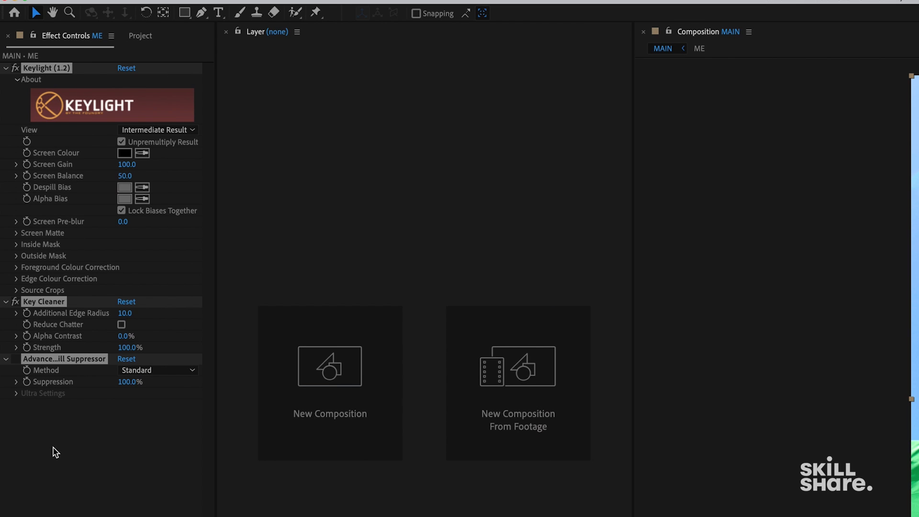
# Step: Sample the green fabric beneath the seated woman as Keylight's Screen Colour
pyautogui.click(69, 449)
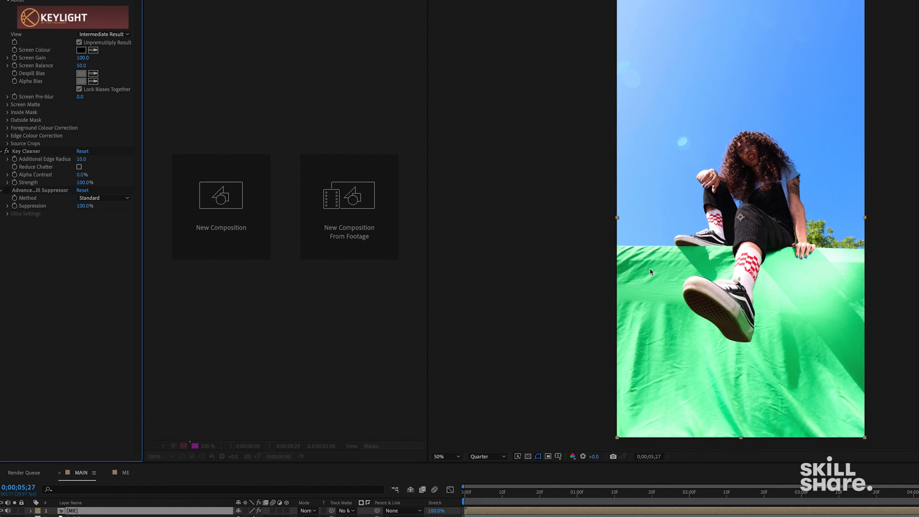
pyautogui.click(92, 50)
pyautogui.click(693, 260)
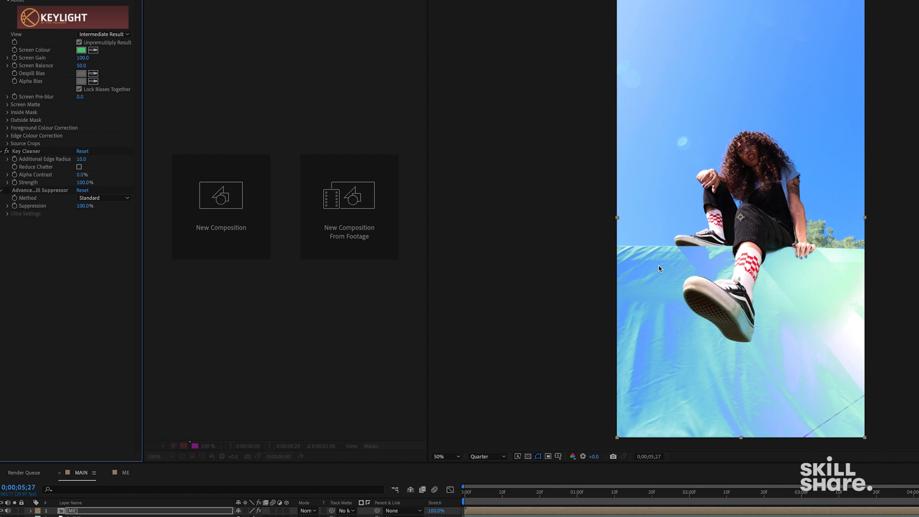
# Step: Go to 0;00;01;19, solo the ME layer and turn on the transparency grid in the composition view
pyautogui.moveTo(630, 493); pyautogui.dragTo(648, 499)
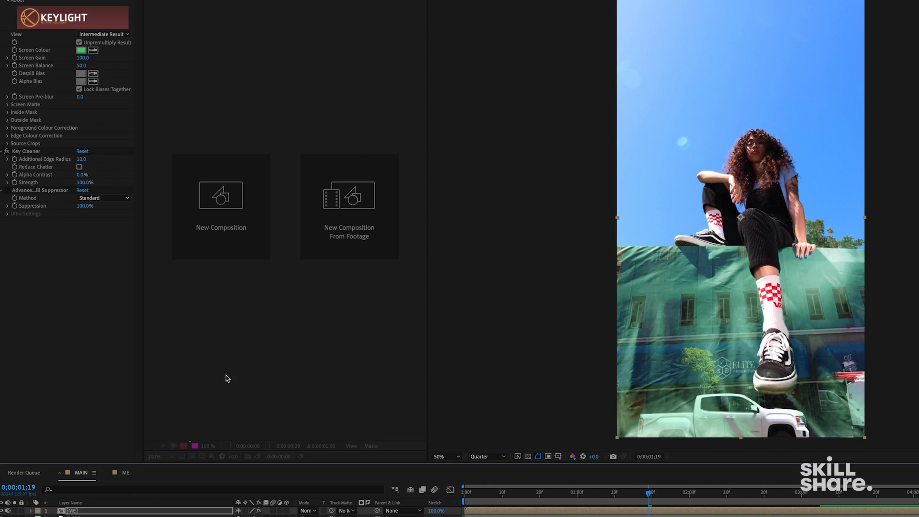
pyautogui.click(15, 511)
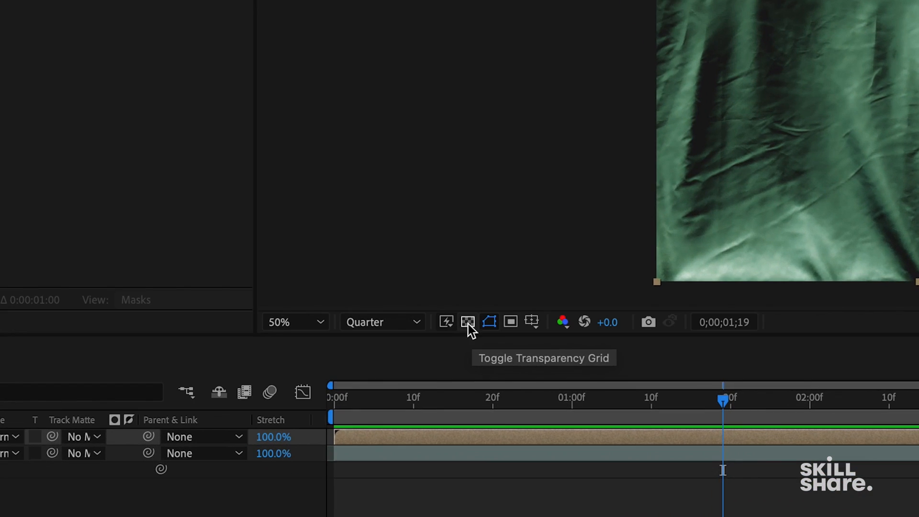
pyautogui.click(470, 323)
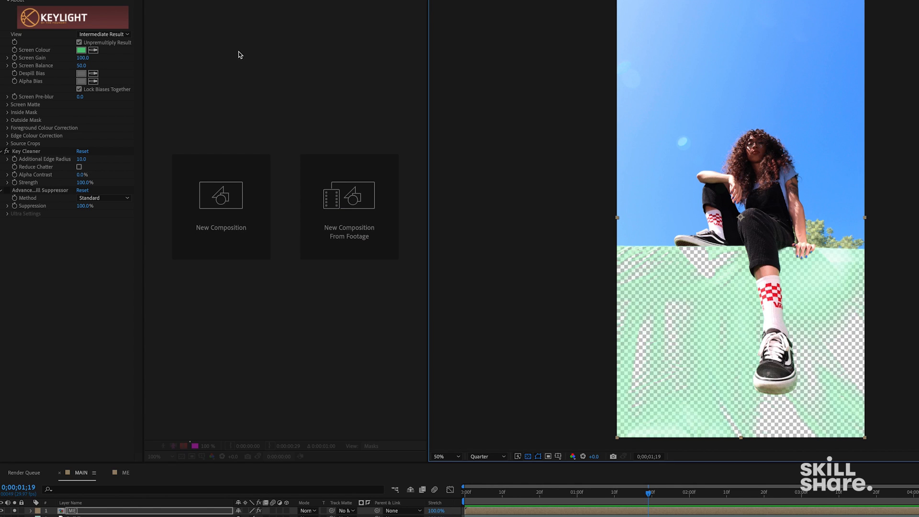
# Step: Switch Keylight's view to Screen Matte and set Clip Black to 78 and Clip White to 90
pyautogui.click(110, 34)
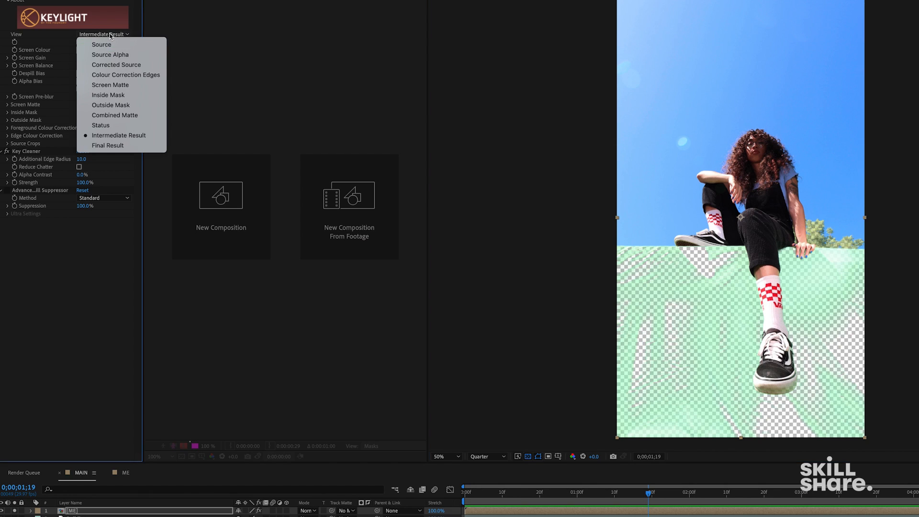
pyautogui.click(132, 86)
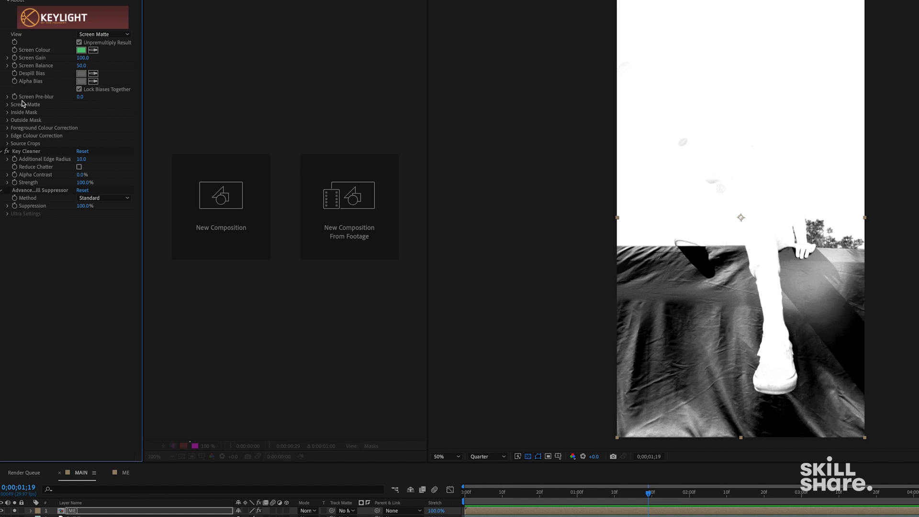
pyautogui.click(7, 104)
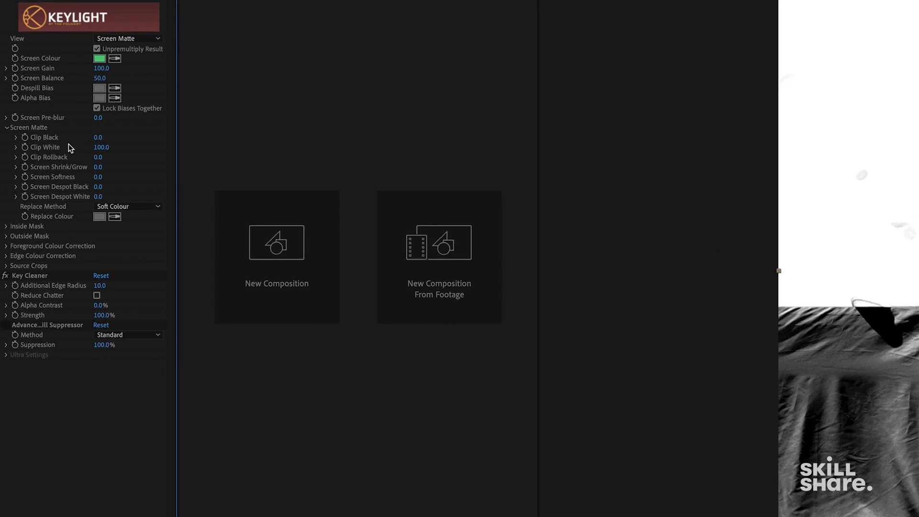
pyautogui.moveTo(98, 138); pyautogui.dragTo(111, 137)
pyautogui.moveTo(143, 174); pyautogui.dragTo(146, 174)
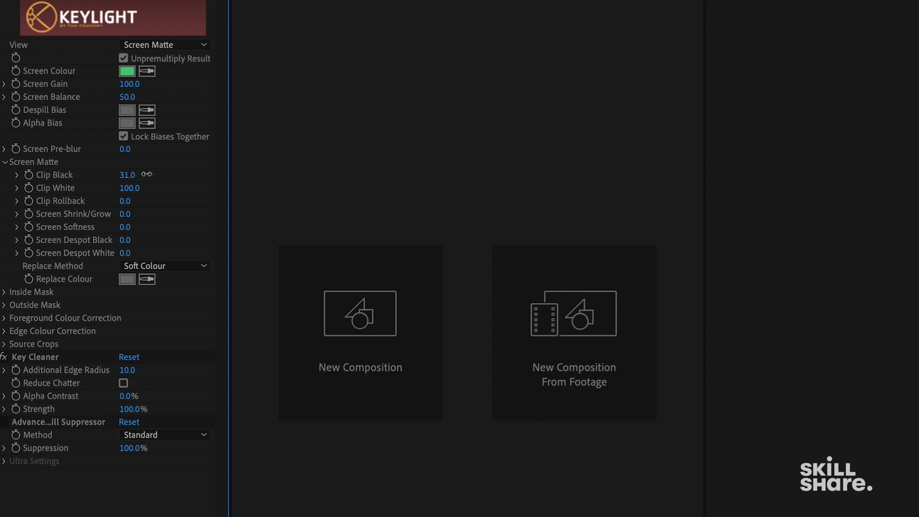
pyautogui.moveTo(149, 174); pyautogui.dragTo(161, 172)
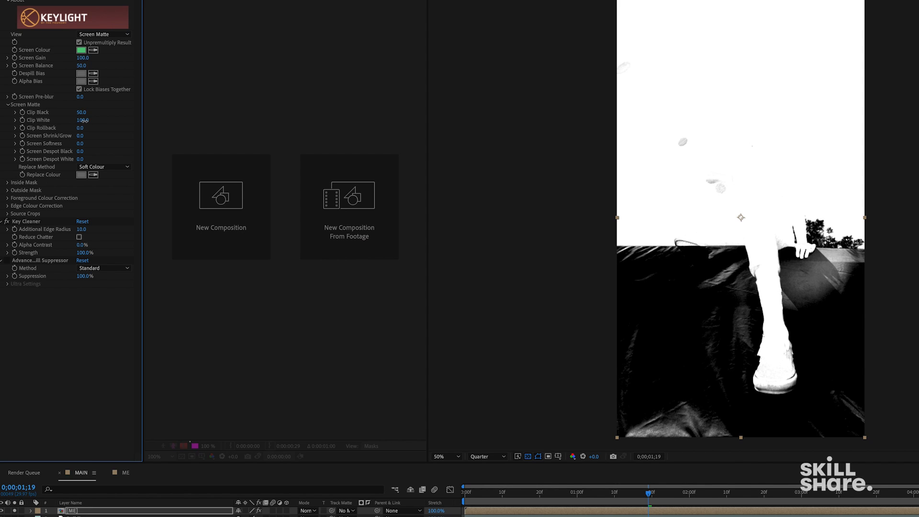
pyautogui.moveTo(81, 120)
pyautogui.mouseDown()
pyautogui.moveTo(73, 122)
pyautogui.moveTo(85, 112)
pyautogui.moveTo(88, 120)
pyautogui.moveTo(79, 111)
pyautogui.mouseUp()
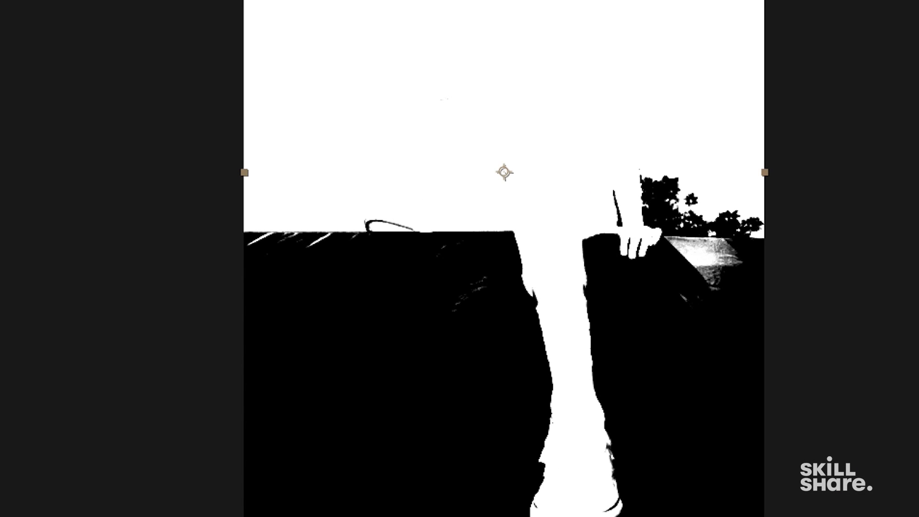
# Step: Set the composition preview resolution to Full and return Keylight's view to Intermediate Result
pyautogui.click(299, 386)
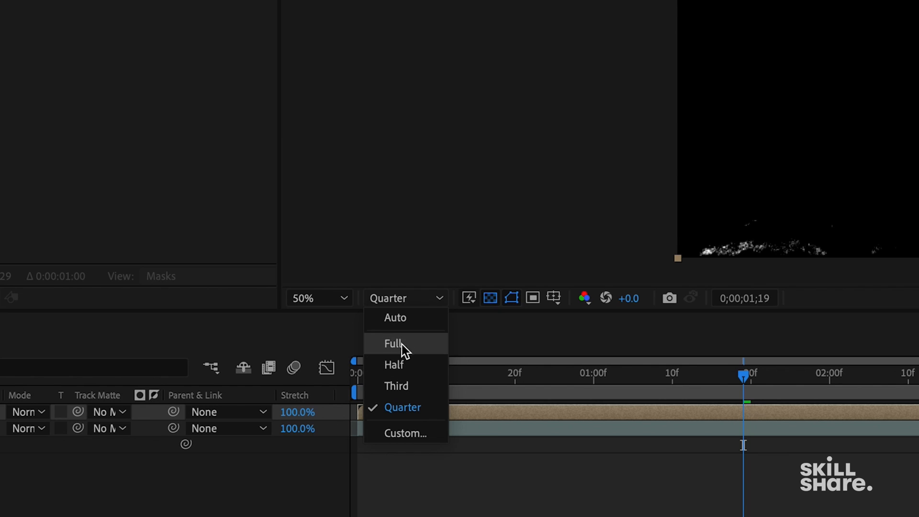
pyautogui.click(415, 346)
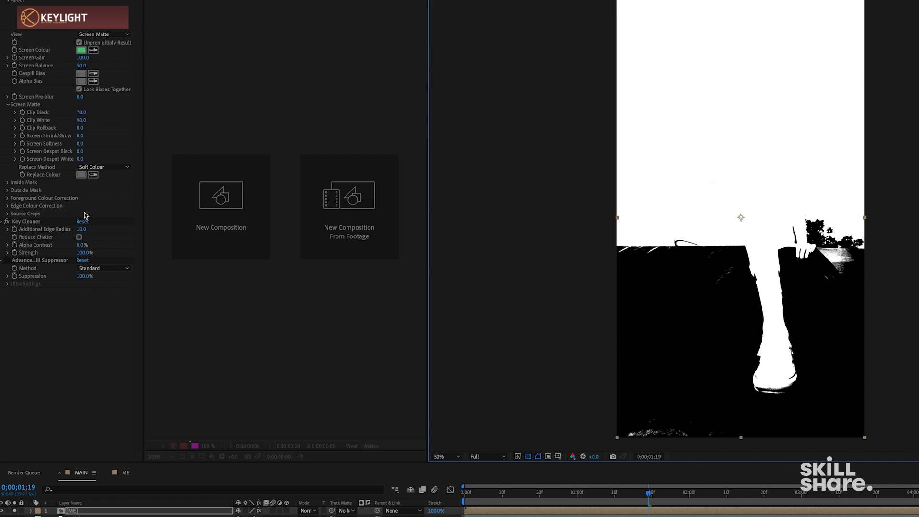
pyautogui.click(102, 34)
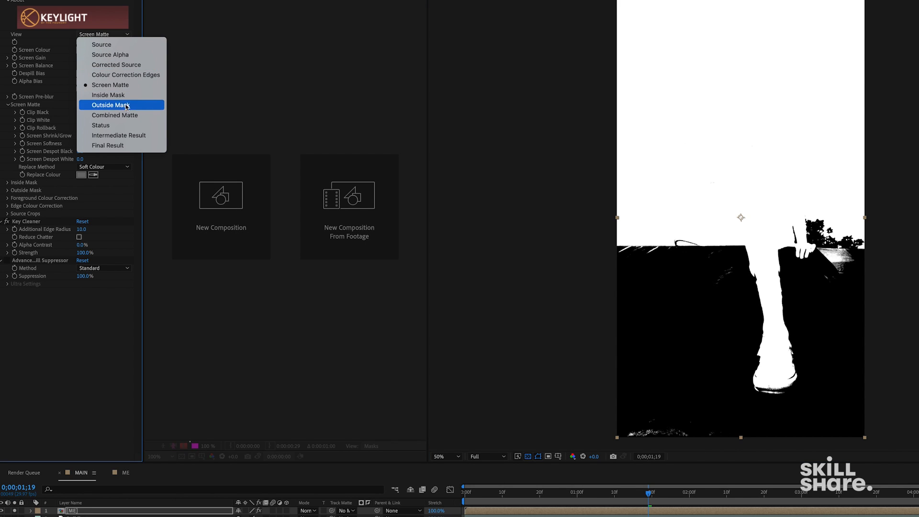
pyautogui.click(129, 136)
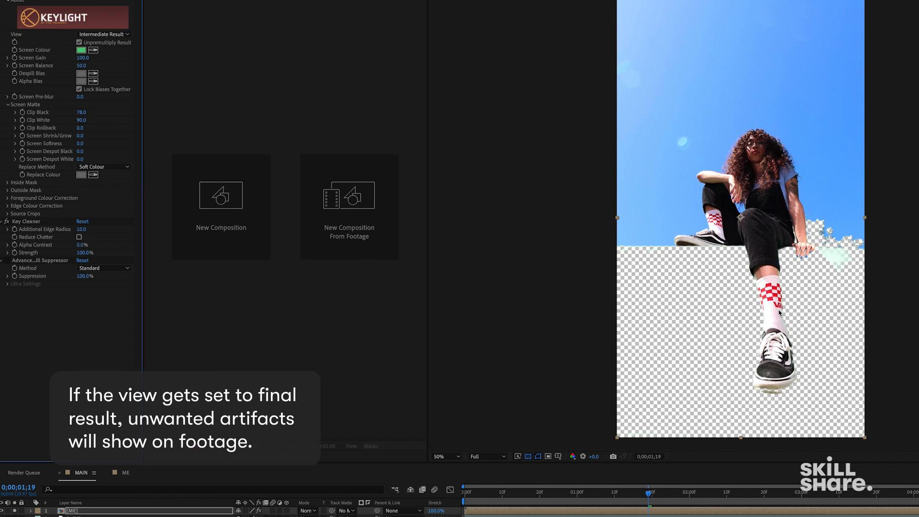
# Step: Enable the Advanced Spill Suppressor and compare the green fringing around the leg and hand with the effect on and off
pyautogui.scroll(4, 811, 308)
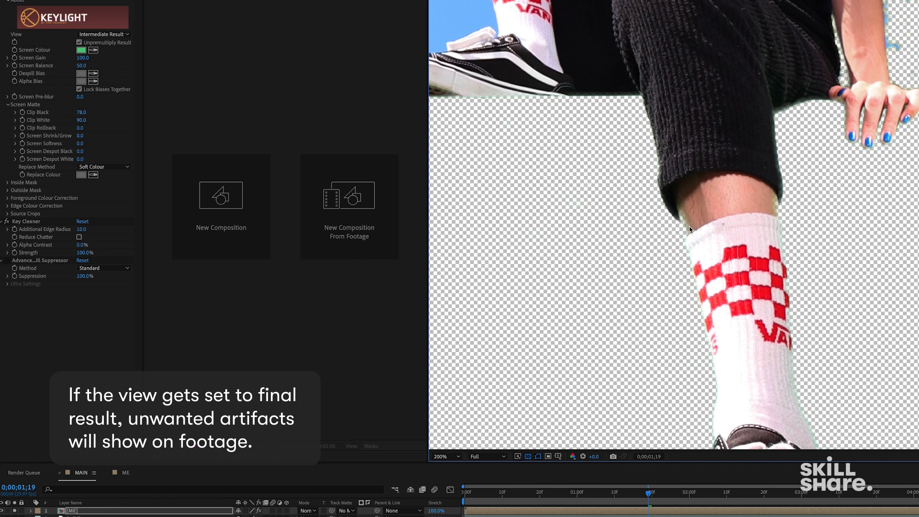
pyautogui.moveTo(905, 187); pyautogui.dragTo(764, 201)
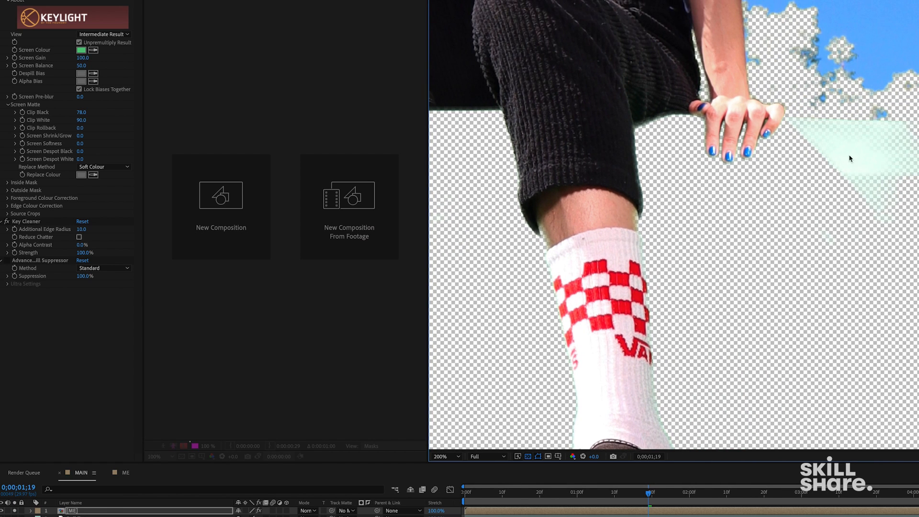
pyautogui.moveTo(675, 386); pyautogui.dragTo(721, 131)
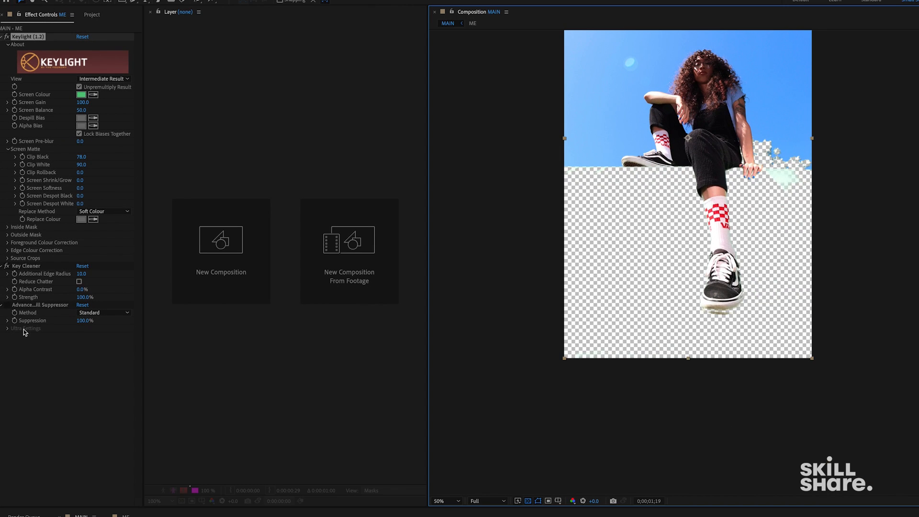
pyautogui.click(6, 305)
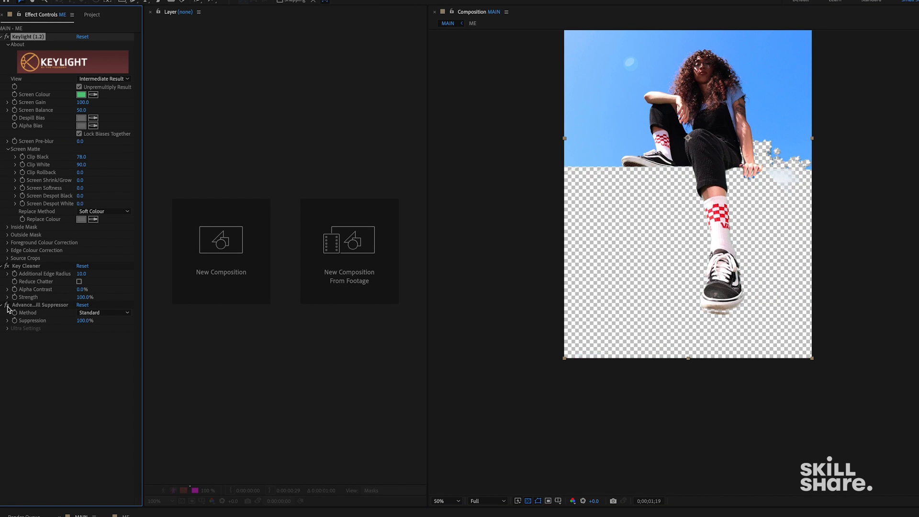
pyautogui.scroll(1, 774, 165)
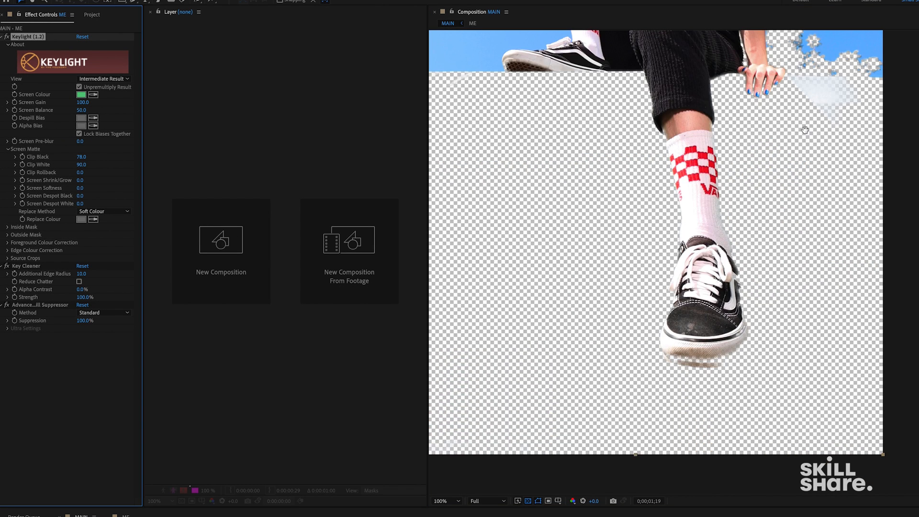
pyautogui.moveTo(809, 131); pyautogui.dragTo(746, 228)
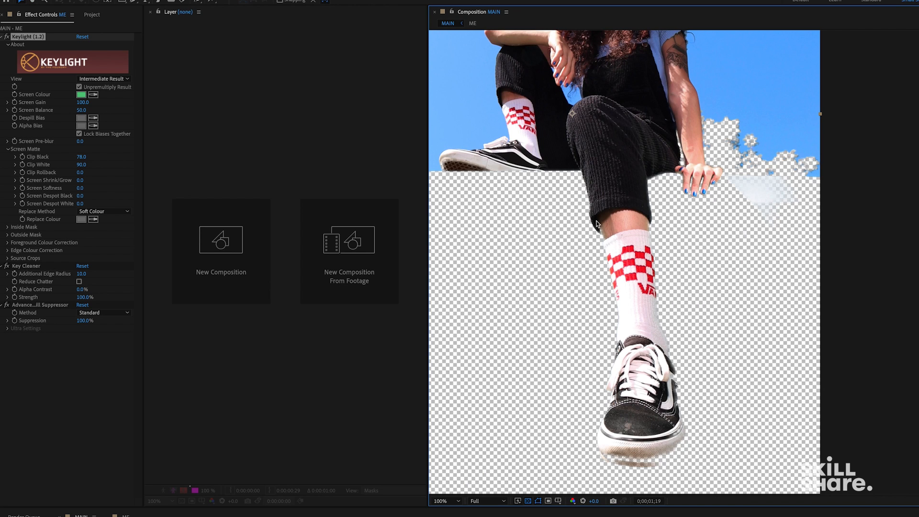
pyautogui.click(6, 306)
pyautogui.click(7, 306)
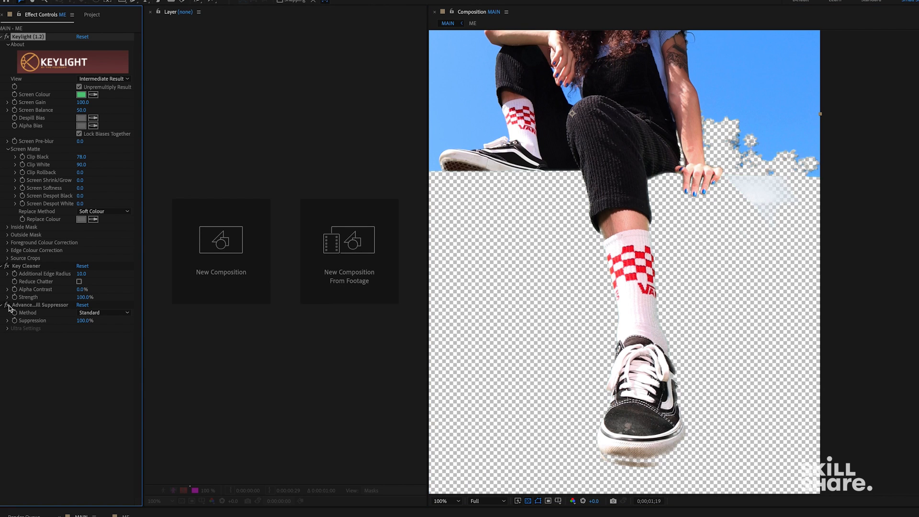
pyautogui.click(7, 306)
pyautogui.click(7, 305)
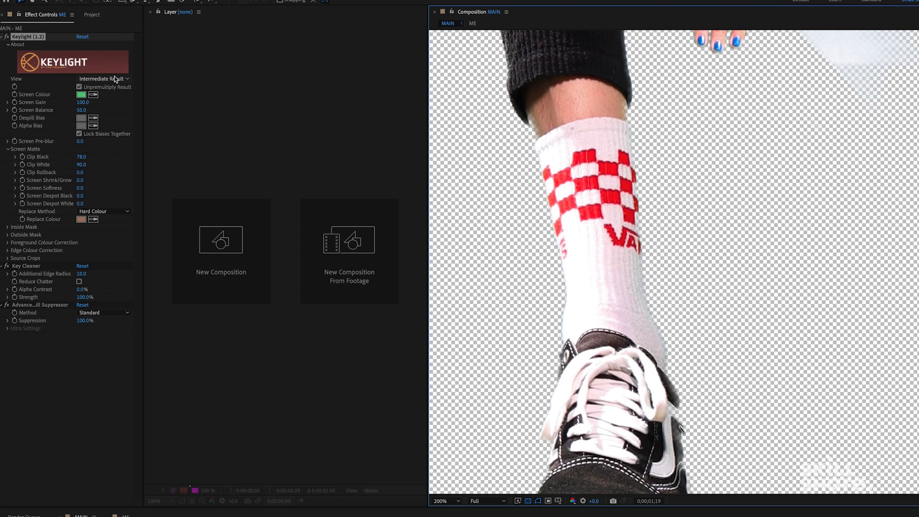
# Step: Refine the matte in Screen Matte view with Clip Black 70 and Clip White 82, then restore Intermediate Result view
pyautogui.click(115, 79)
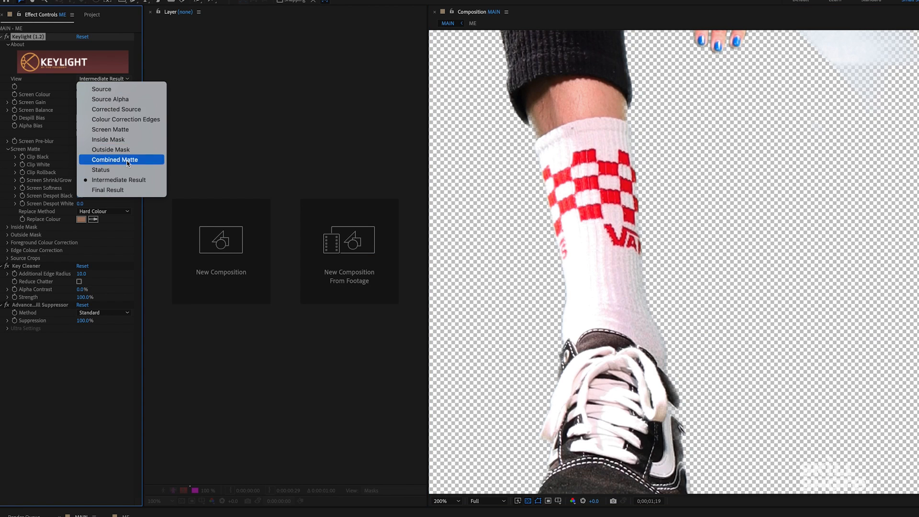
pyautogui.click(119, 130)
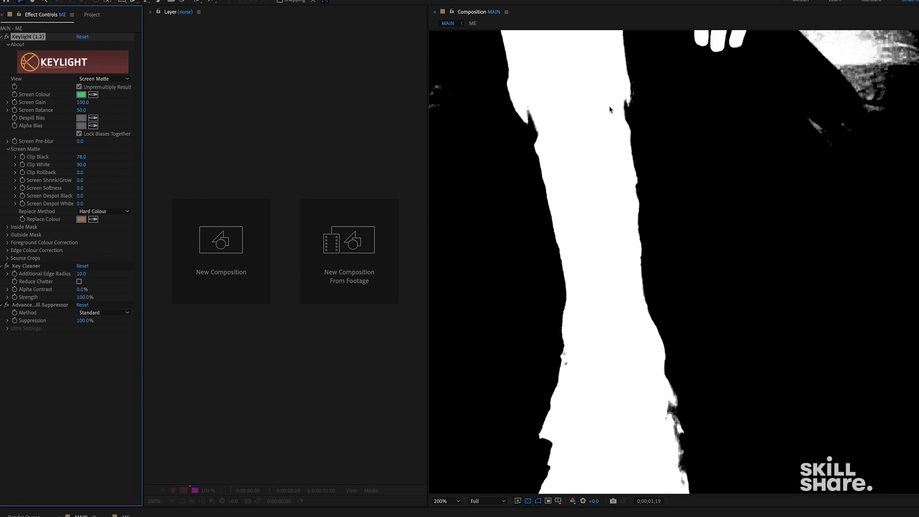
pyautogui.moveTo(82, 157)
pyautogui.mouseDown()
pyautogui.moveTo(78, 165)
pyautogui.moveTo(84, 157)
pyautogui.mouseUp()
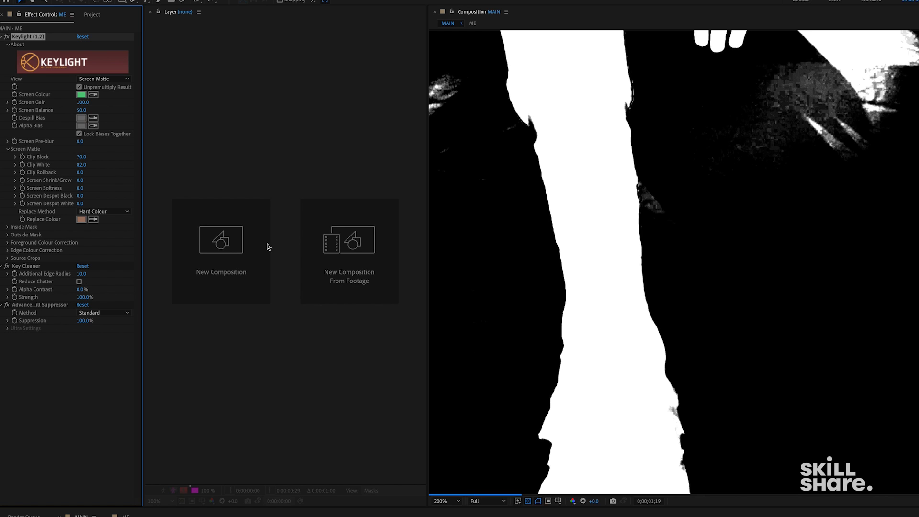
pyautogui.scroll(-4, 639, 332)
pyautogui.click(103, 79)
pyautogui.click(103, 188)
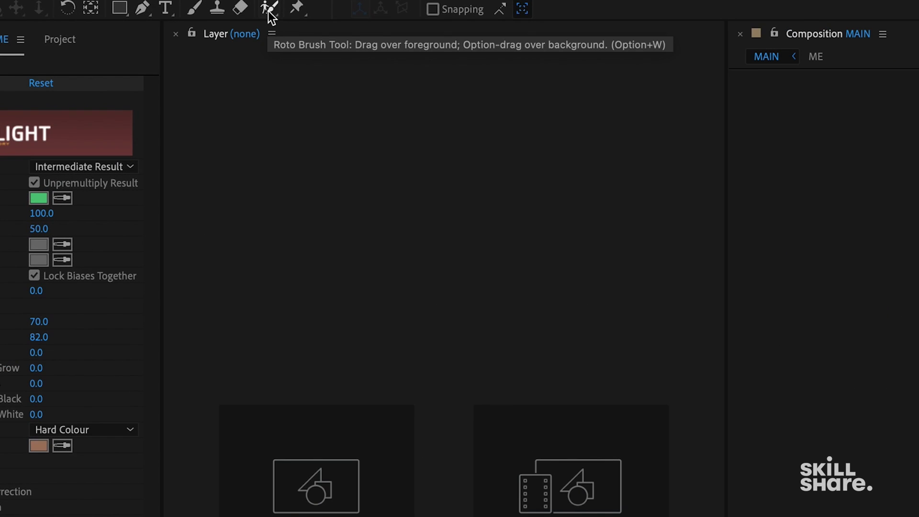
# Step: Activate the Roto Brush tool and open the ME layer in a widened Layer viewer showing the whole frame
pyautogui.click(270, 9)
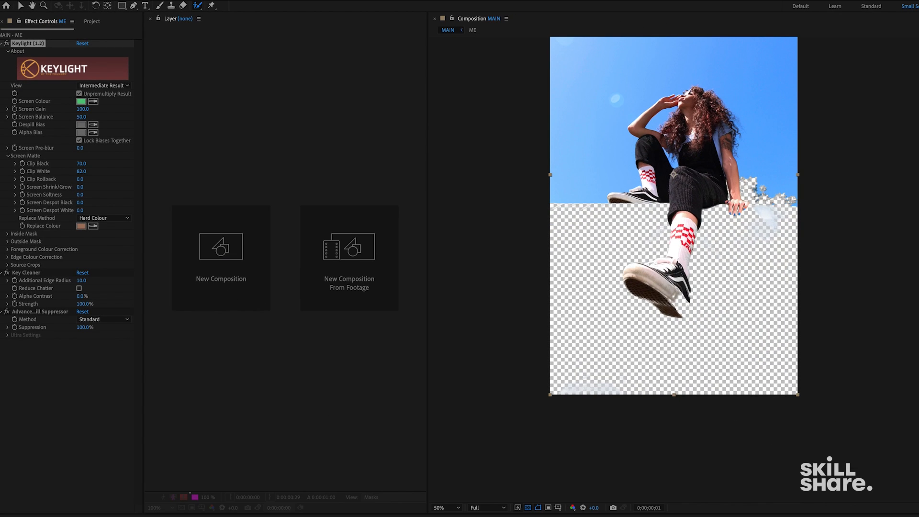
pyautogui.press('KP_Enter')
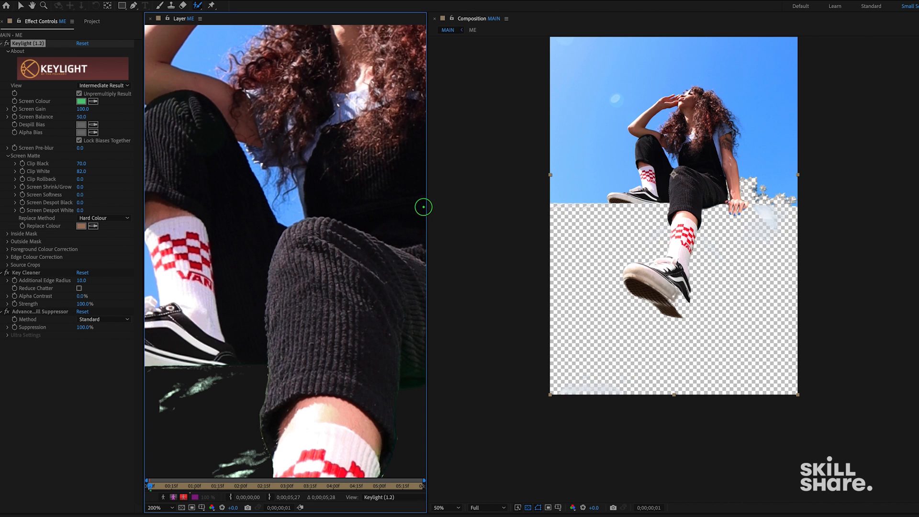
pyautogui.moveTo(427, 207); pyautogui.dragTo(720, 210)
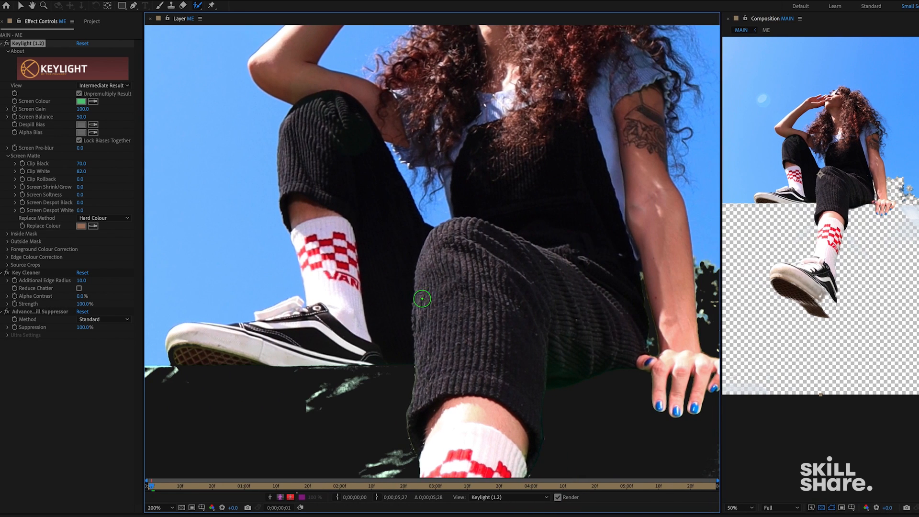
pyautogui.scroll(-2, 440, 295)
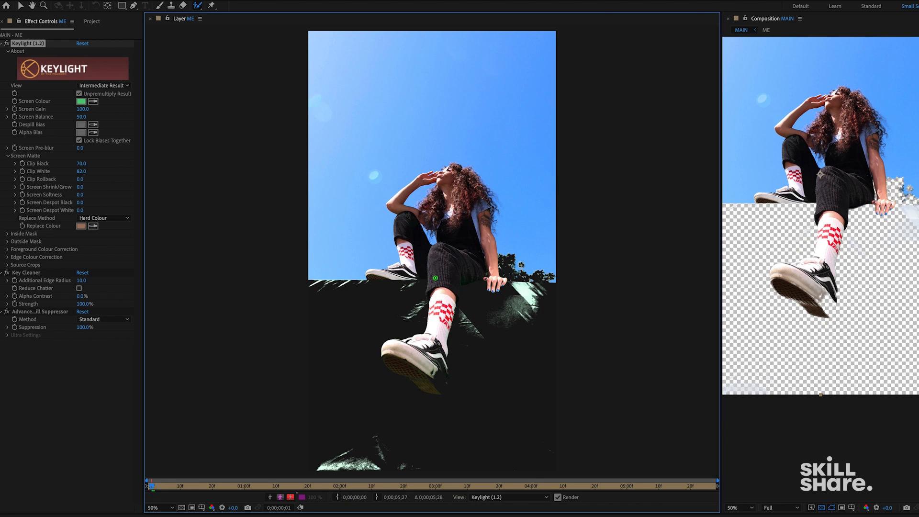
# Step: Isolate the front leg from shoe to knee with Roto Brush foreground and background strokes, and propagate the selection through the clip
pyautogui.moveTo(450, 258); pyautogui.dragTo(442, 299)
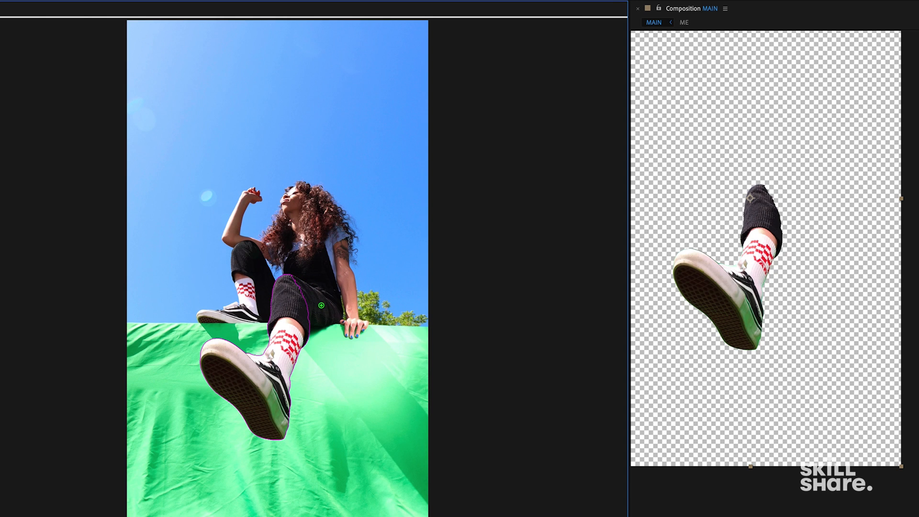
pyautogui.moveTo(305, 280); pyautogui.dragTo(309, 281)
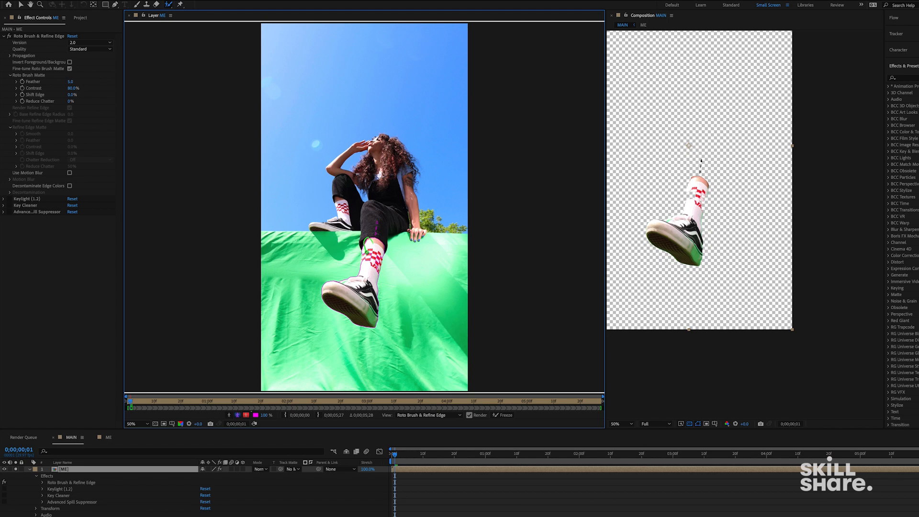
pyautogui.moveTo(367, 259); pyautogui.dragTo(367, 251)
pyautogui.moveTo(380, 248); pyautogui.dragTo(381, 243)
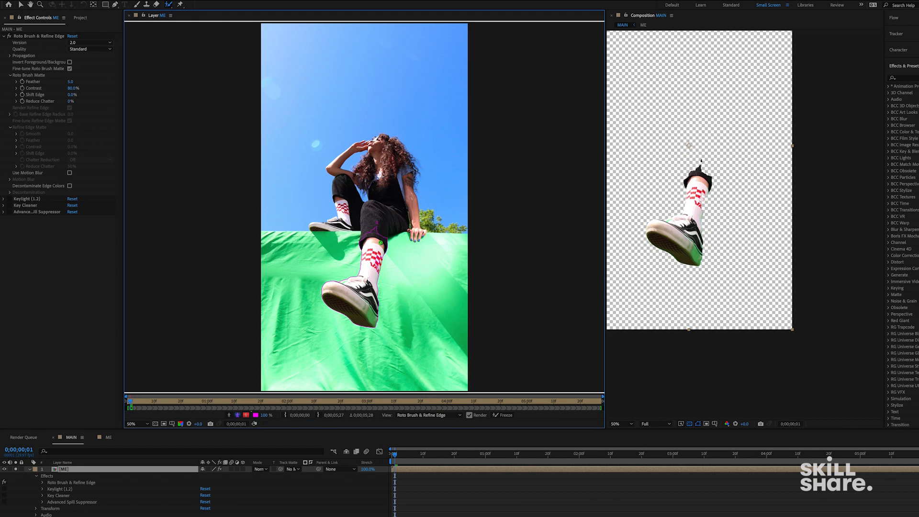
pyautogui.moveTo(372, 231); pyautogui.dragTo(372, 231)
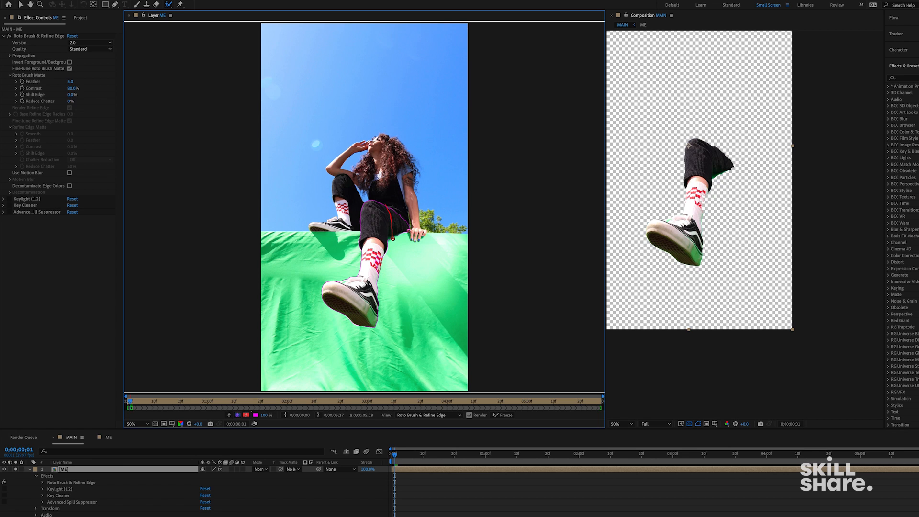
pyautogui.moveTo(399, 214); pyautogui.dragTo(409, 231)
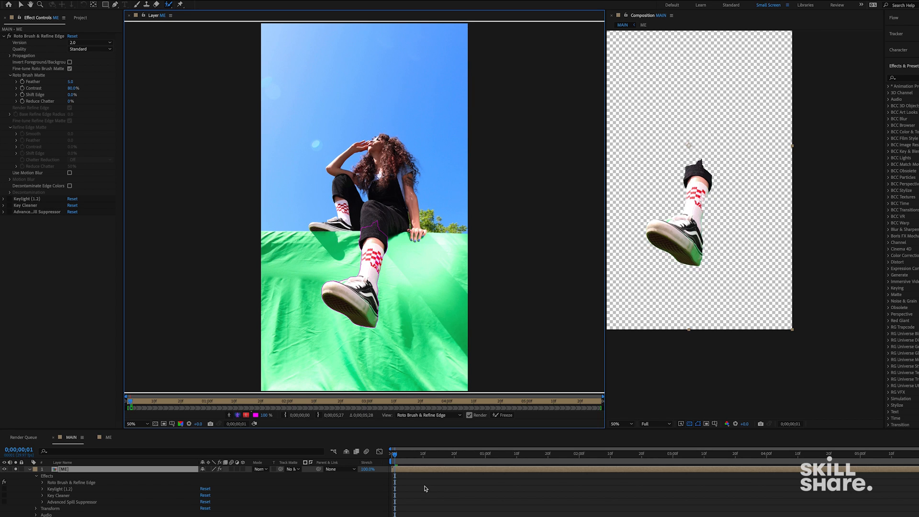
pyautogui.press('space')
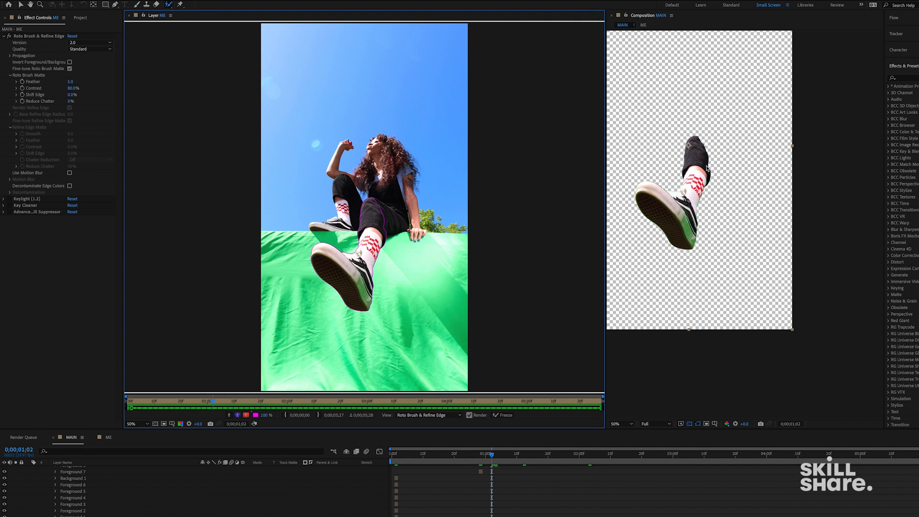
# Step: Play back the isolated leg from the start of the MAIN composition and freeze the ME layer's Roto Brush propagation
pyautogui.click(130, 16)
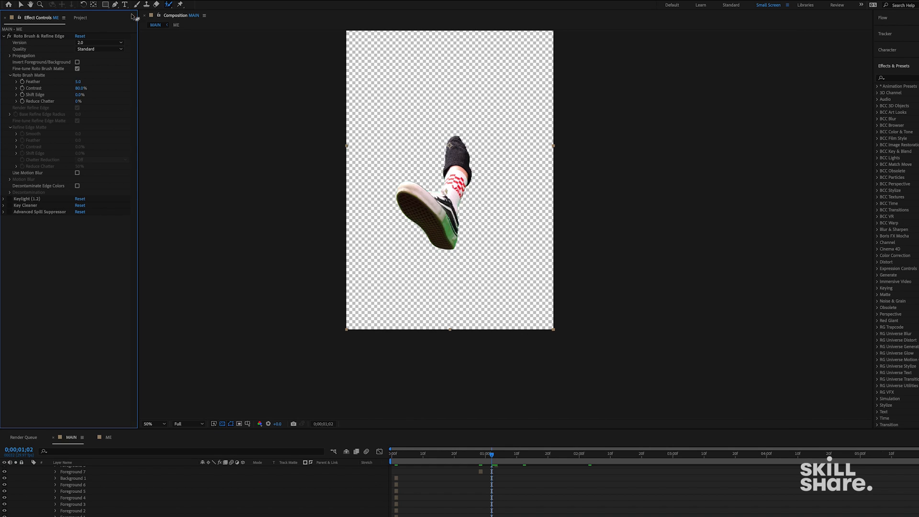
pyautogui.moveTo(492, 455); pyautogui.dragTo(387, 462)
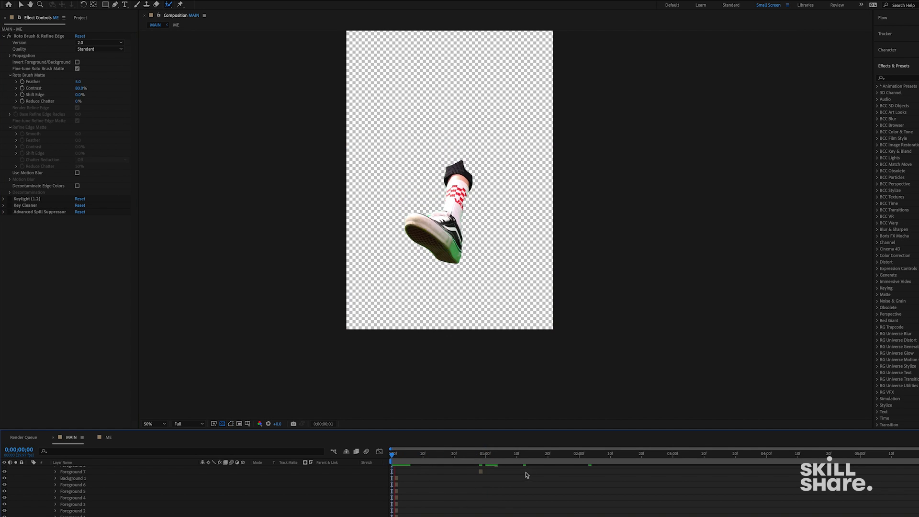
pyautogui.press('space')
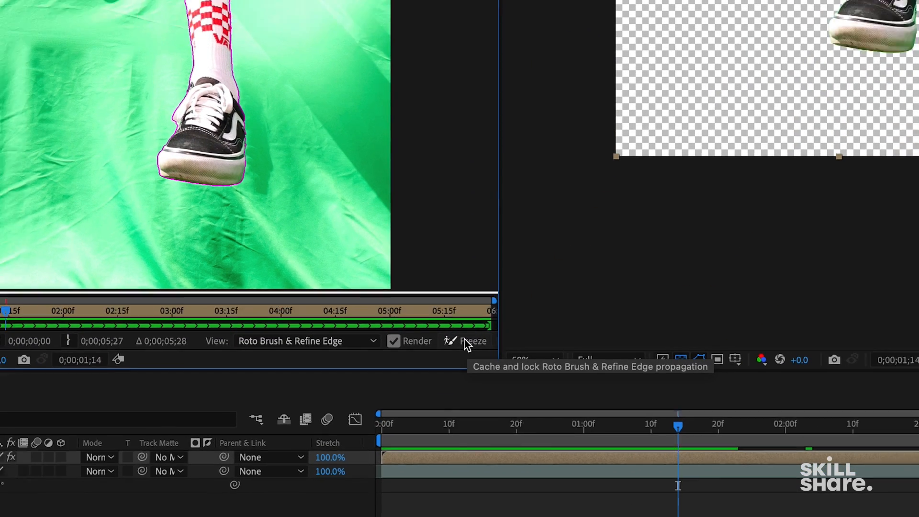
pyautogui.click(474, 333)
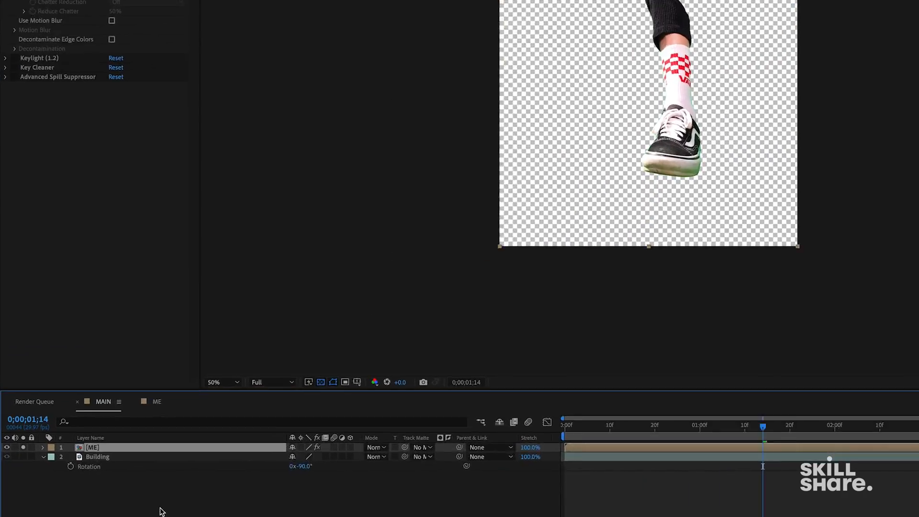
# Step: Duplicate the ME layer and delete the Roto Brush & Refine Edge effect from the upper copy
pyautogui.hotkey('ctrl', 'd')
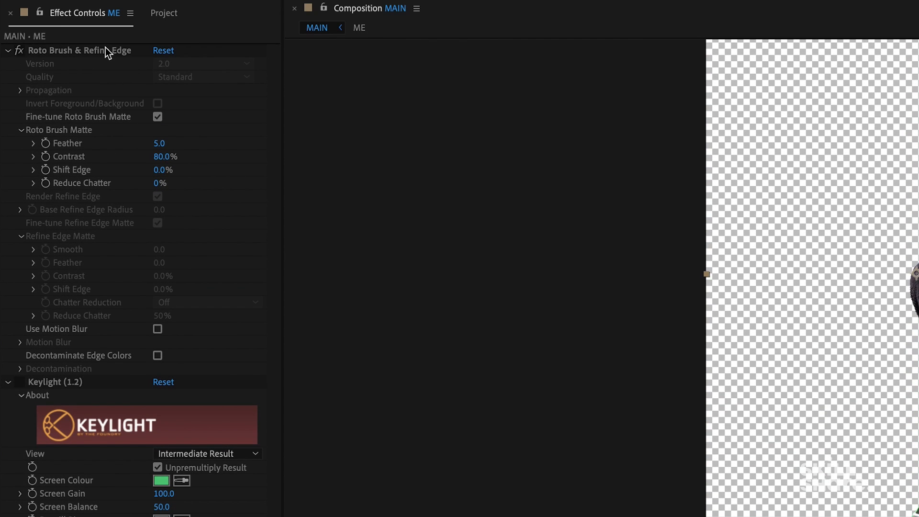
pyautogui.click(105, 49)
pyautogui.press('Delete')
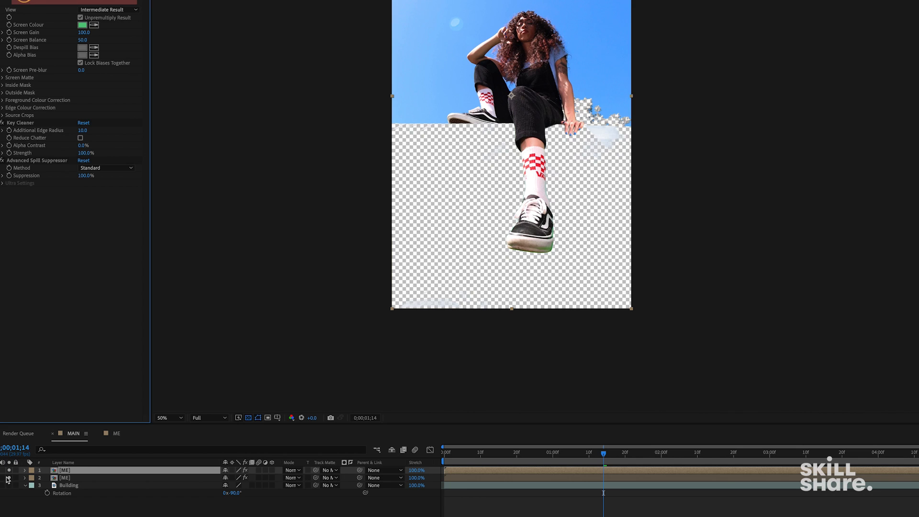
# Step: Compare the shoe and leg edges with the lower ME layer soloed and unsoloed beneath the keyed copy
pyautogui.click(8, 477)
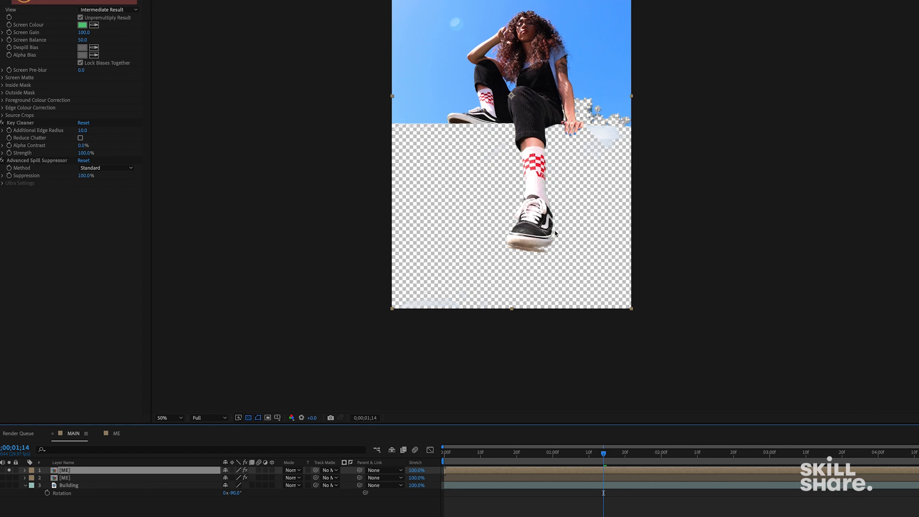
pyautogui.click(10, 478)
pyautogui.click(9, 470)
pyautogui.click(9, 470)
pyautogui.click(9, 478)
pyautogui.click(9, 477)
pyautogui.click(9, 477)
pyautogui.click(9, 478)
pyautogui.click(9, 478)
pyautogui.click(9, 477)
pyautogui.click(9, 477)
pyautogui.click(9, 477)
# Step: Set the composition preview resolution to Third and play the two combined ME layers from the first frame
pyautogui.press('space')
pyautogui.click(209, 418)
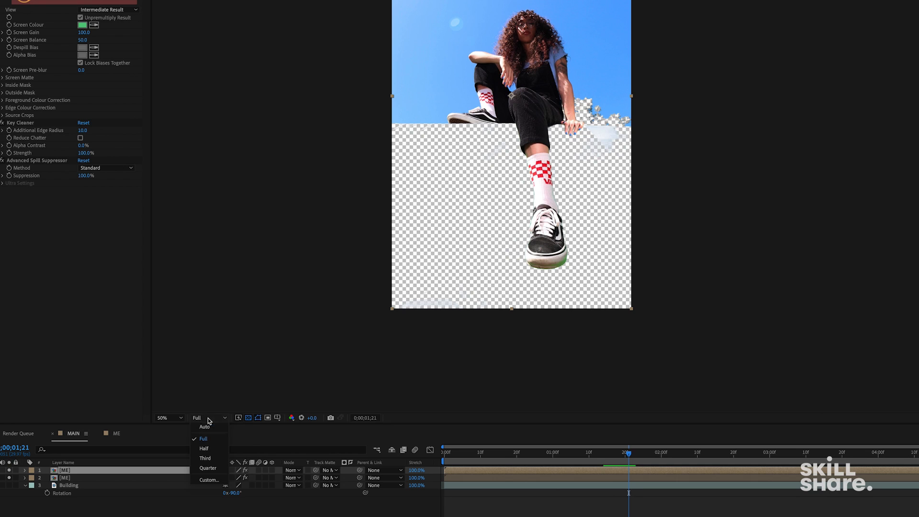
pyautogui.click(205, 459)
pyautogui.press('Home')
pyautogui.press('space')
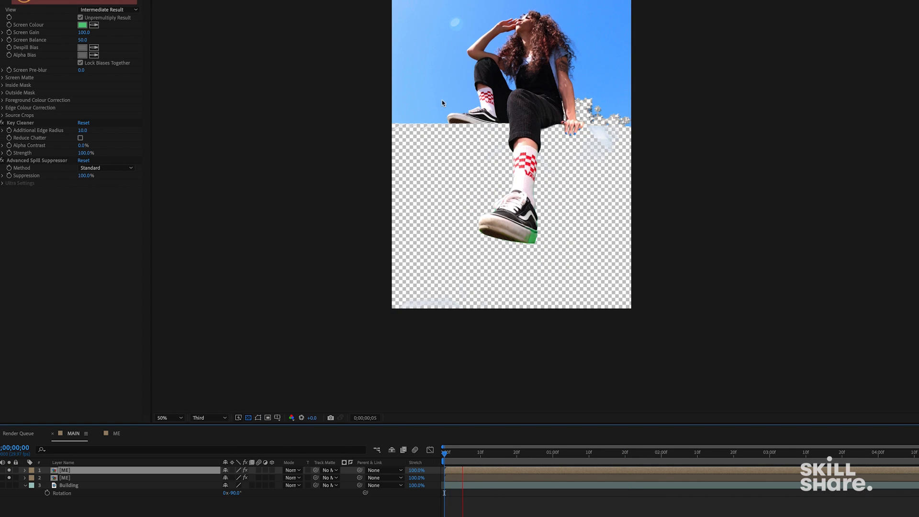